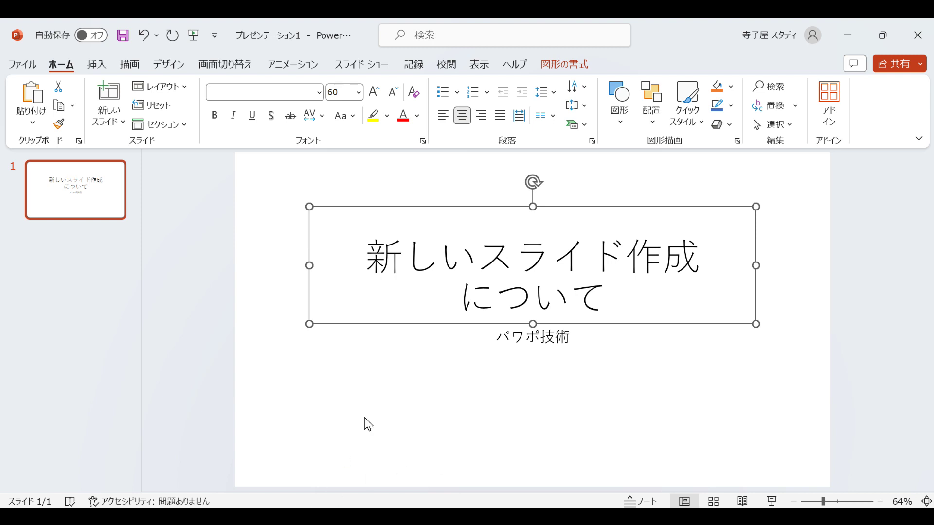
- Deselect the title text box and reselect the title slide thumbnail
left_click(414, 379)
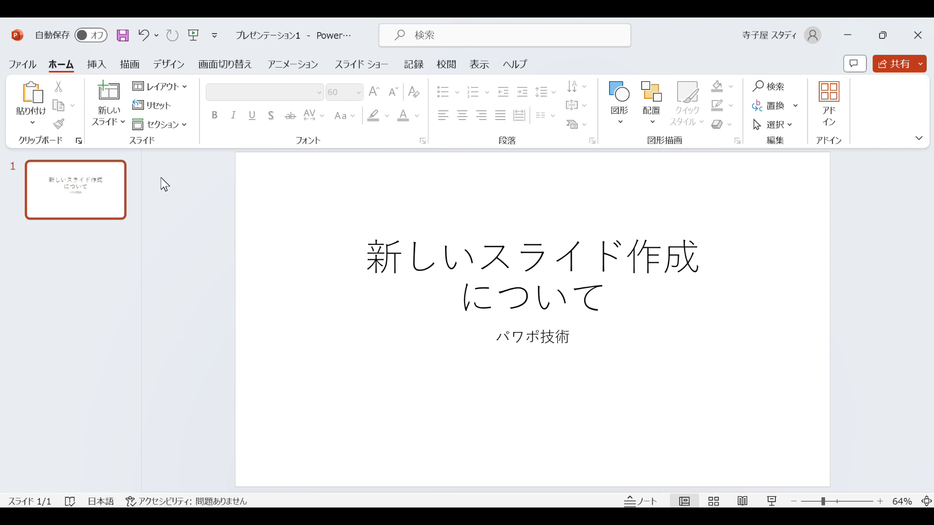
left_click(307, 269)
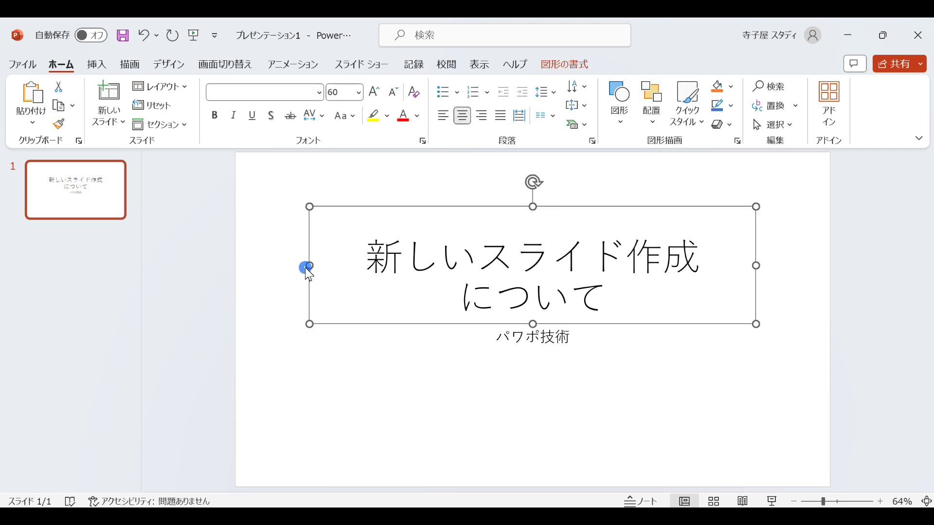
left_click(274, 259)
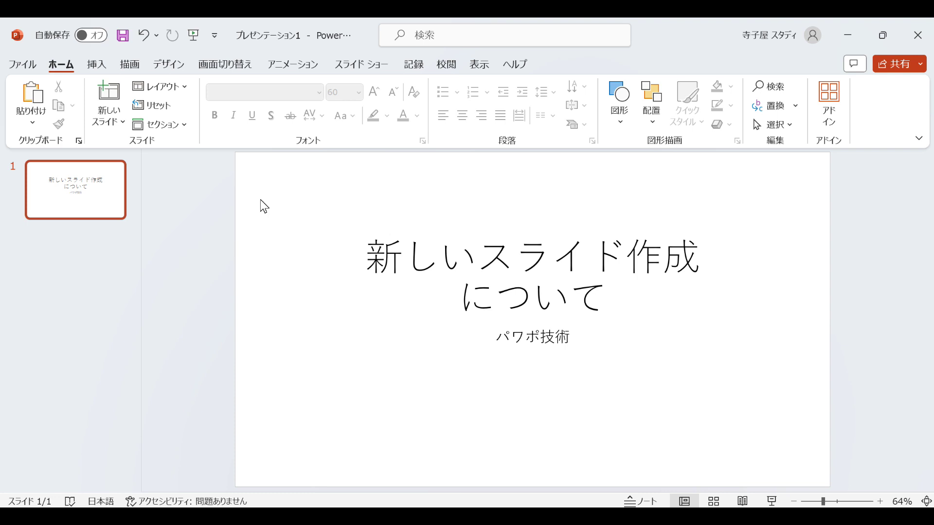
left_click(66, 238)
left_click(78, 203)
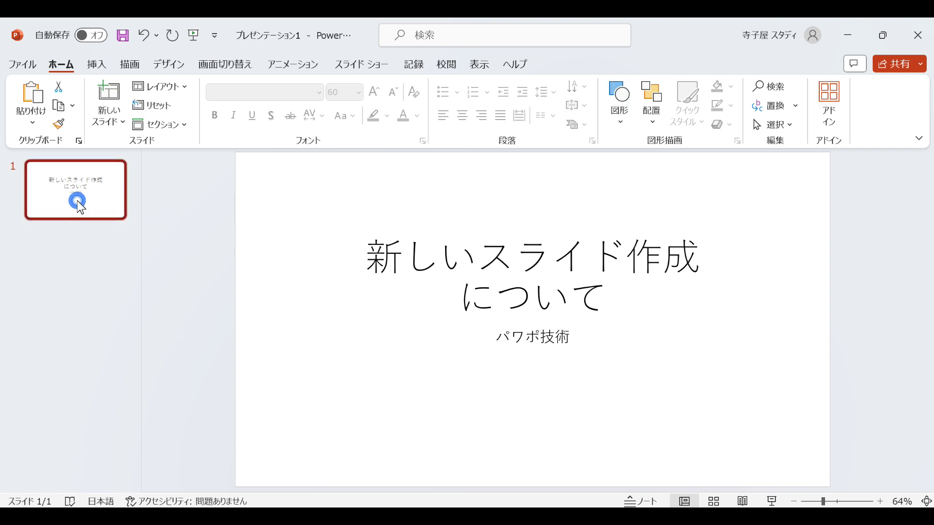
left_click(79, 203)
left_click(79, 203)
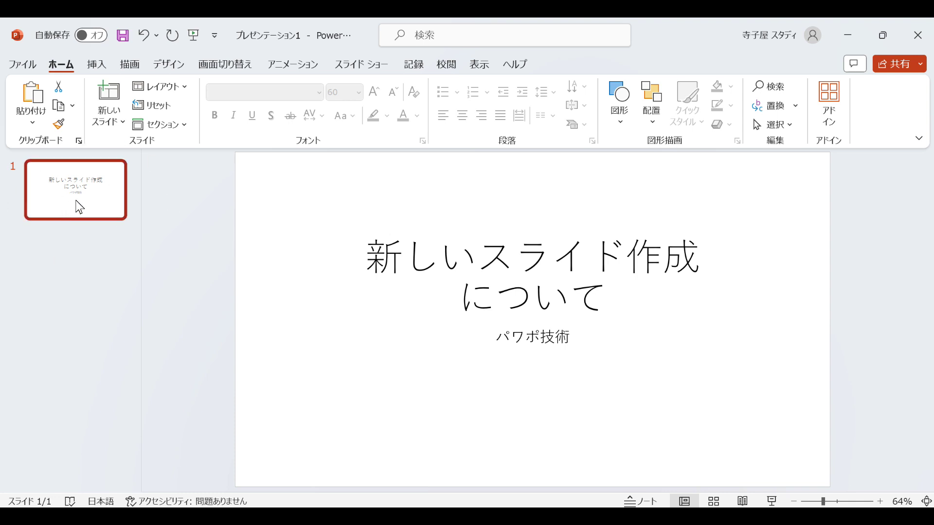
- Add two blank slides after slide 1, then delete them again
left_click(86, 240)
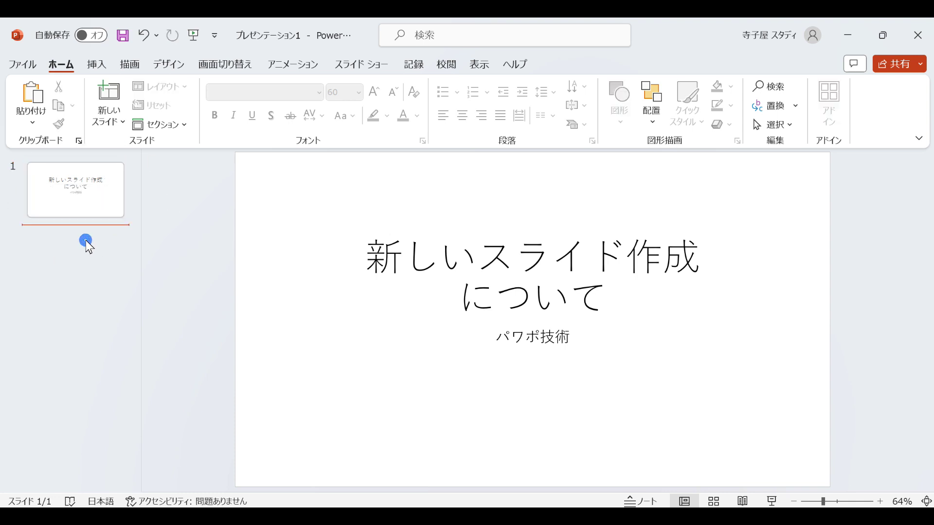
key("Return")
key("Return")
key("Return")
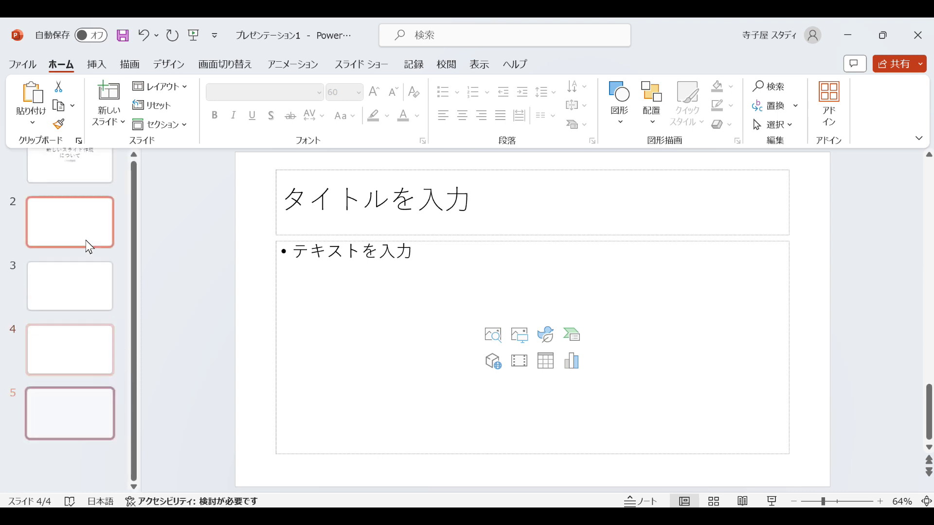
key("Return")
key("Delete")
key("Delete")
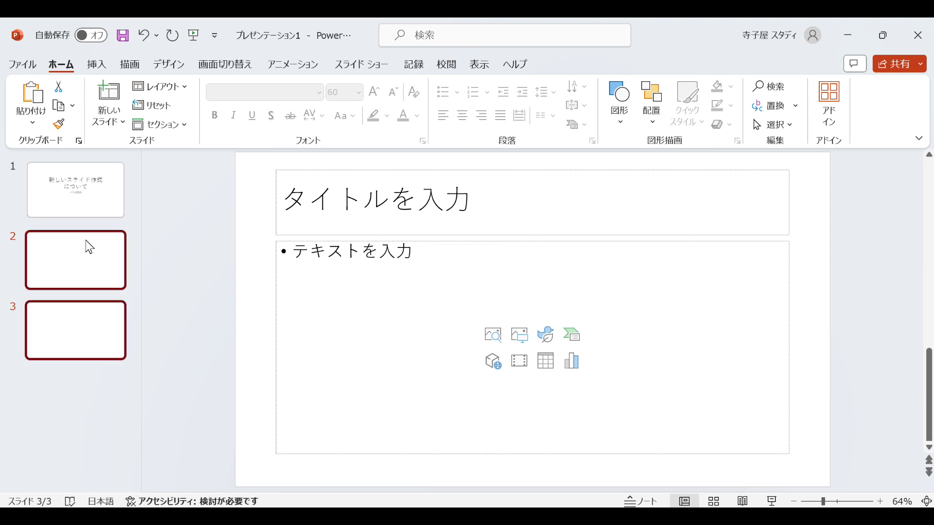
key("Delete")
key("Delete")
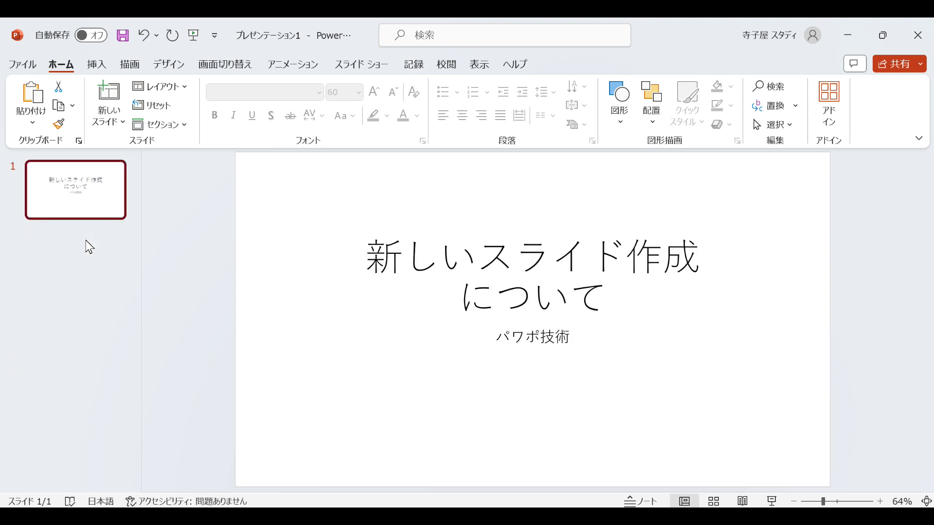
left_click(85, 241)
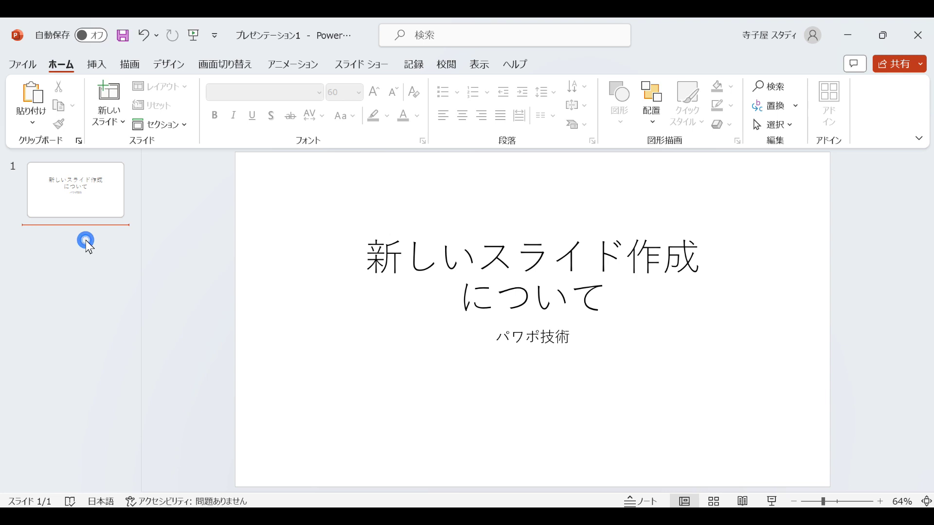
left_click(65, 207)
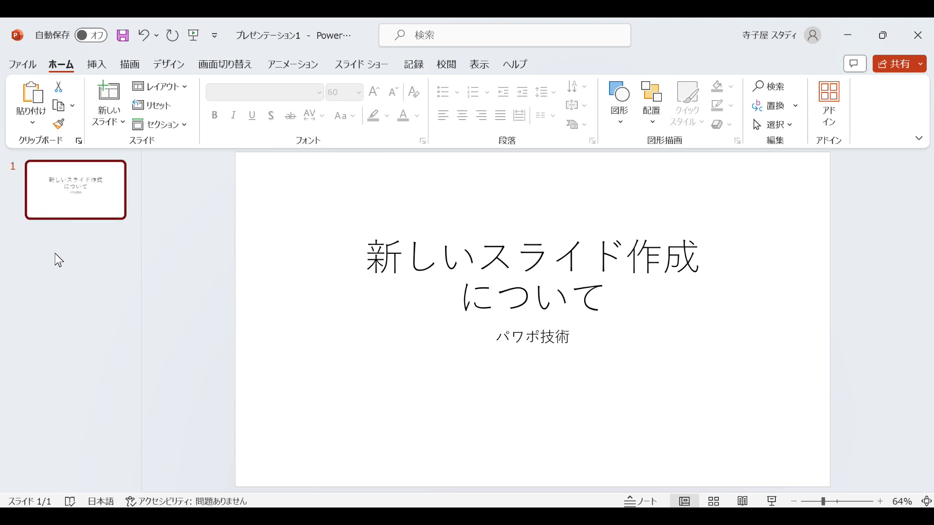
- Insert a Title Slide layout slide after slide 1 and check the new slide 2
left_click(81, 242)
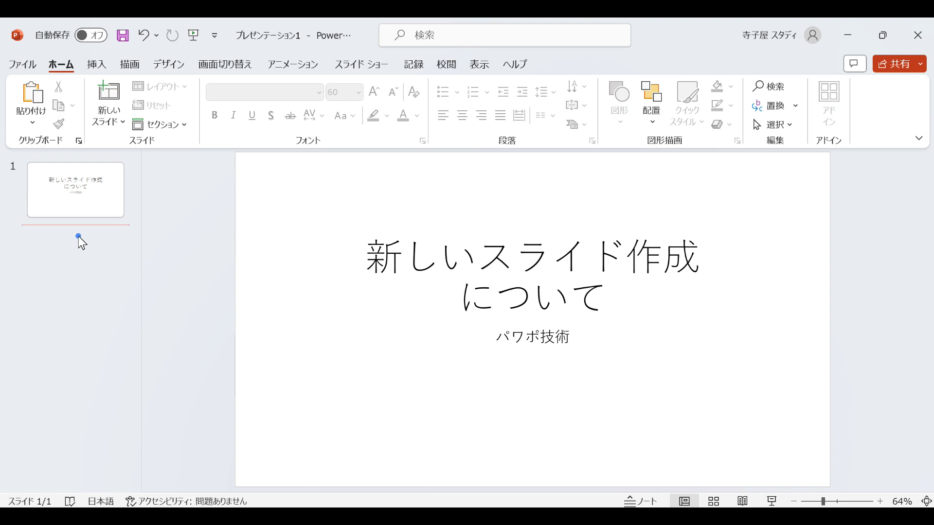
left_click(122, 124)
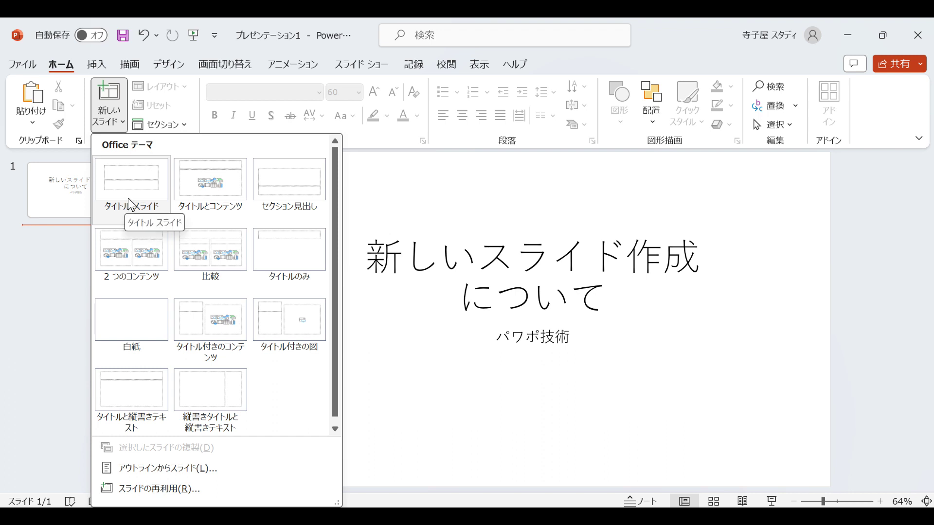
left_click(129, 200)
left_click(77, 205)
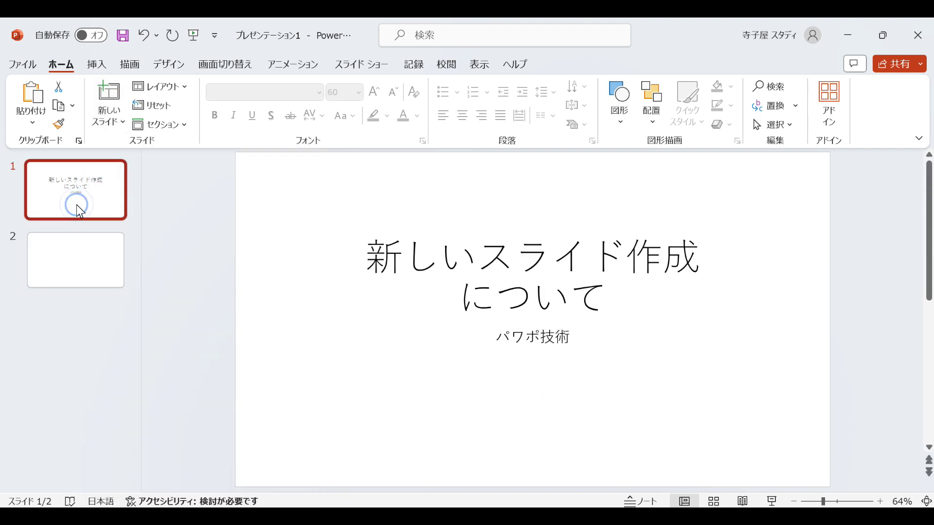
left_click(71, 253)
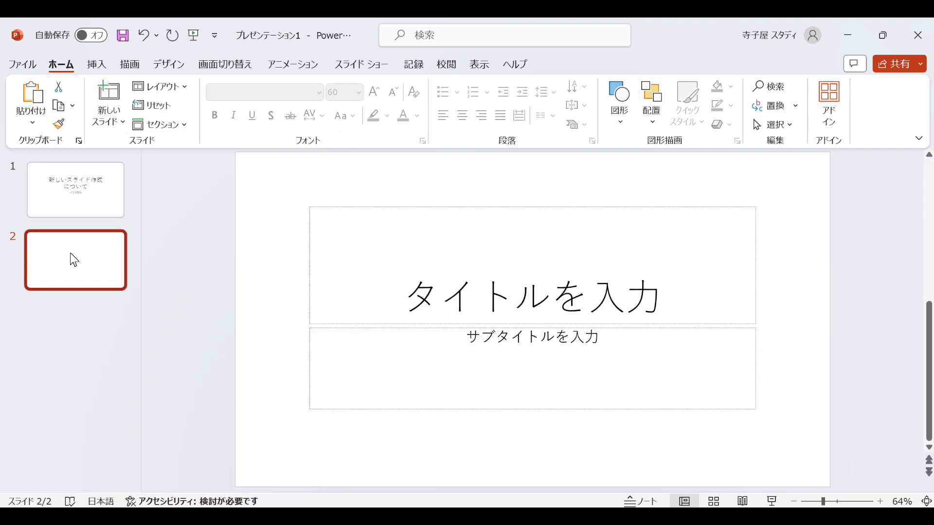
left_click(88, 201)
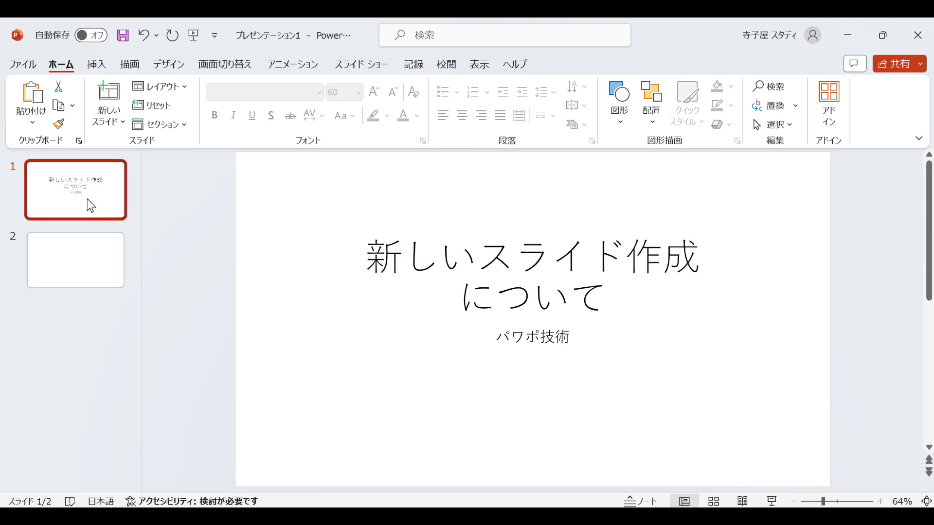
left_click(71, 297)
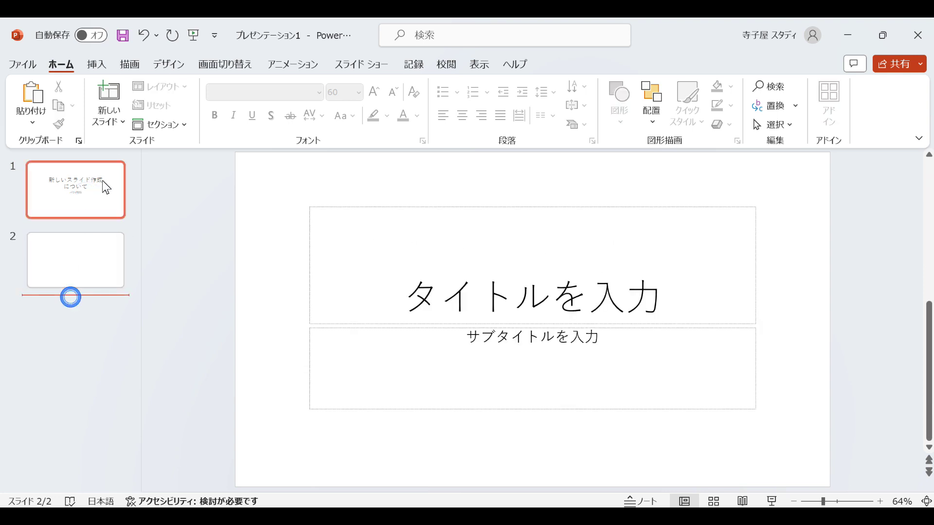
- Insert a Title and Content layout slide as slide 3
left_click(117, 131)
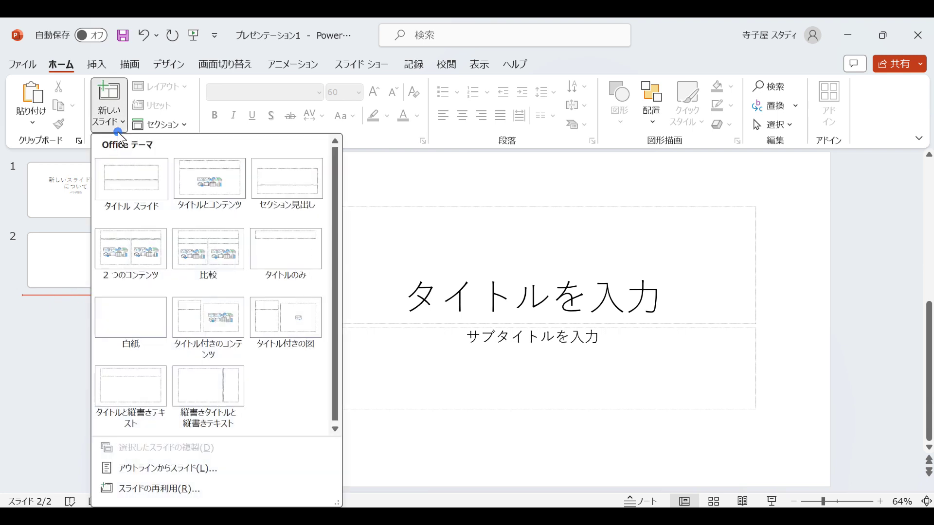
left_click(223, 202)
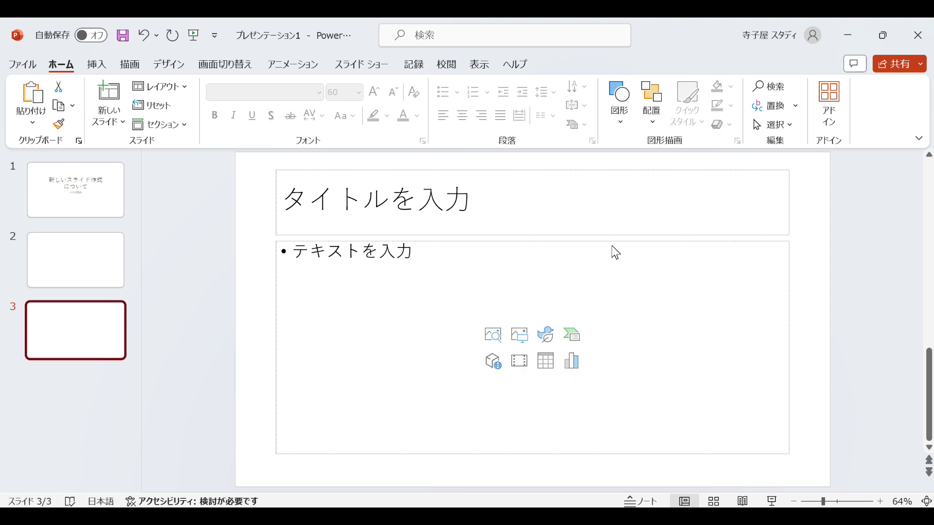
left_click(109, 120)
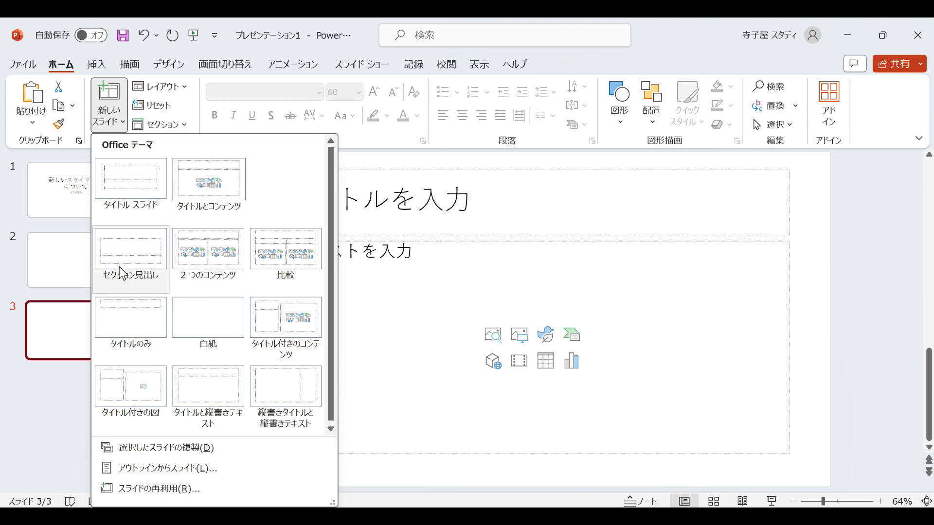
- Insert a Section Header layout slide between slides 2 and 3
left_click(76, 257)
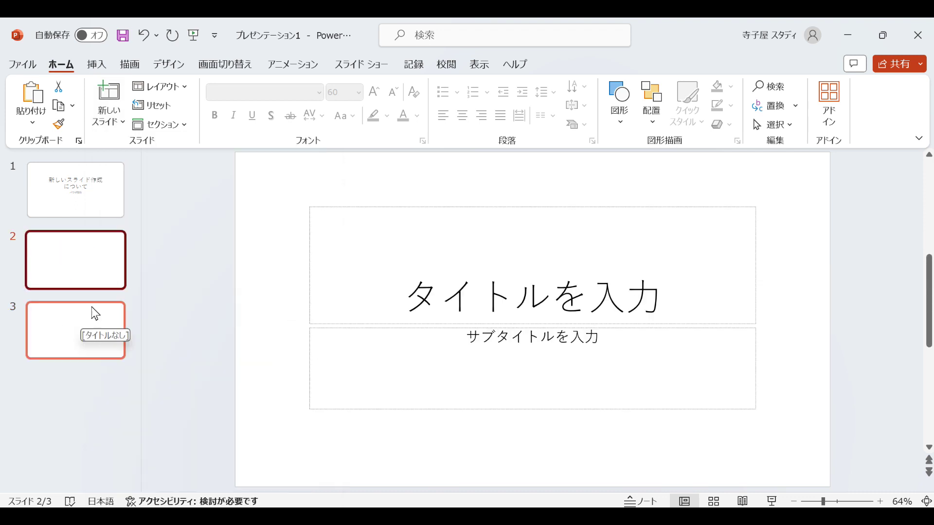
left_click(106, 298)
left_click(110, 105)
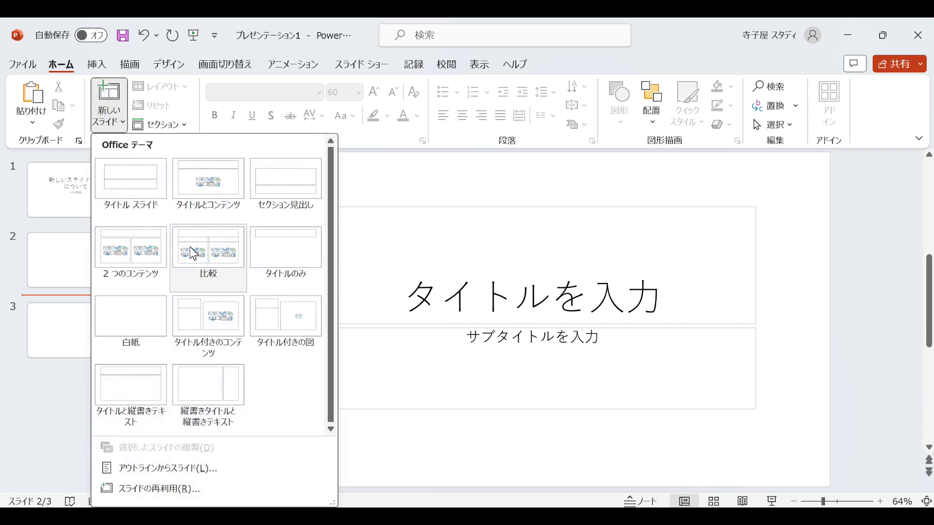
left_click(275, 191)
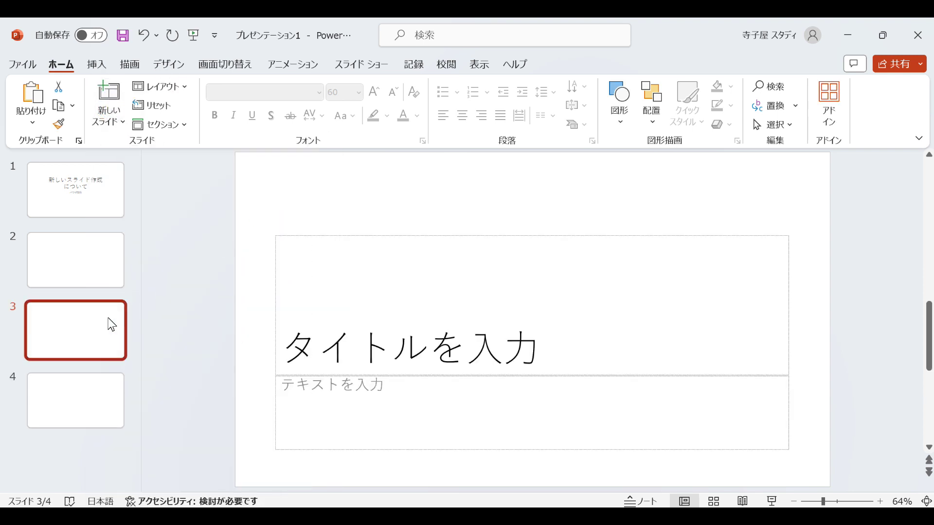
- Add a Comparison layout slide after slide 3 and click into its left and right heading placeholders
left_click(68, 366)
left_click(109, 122)
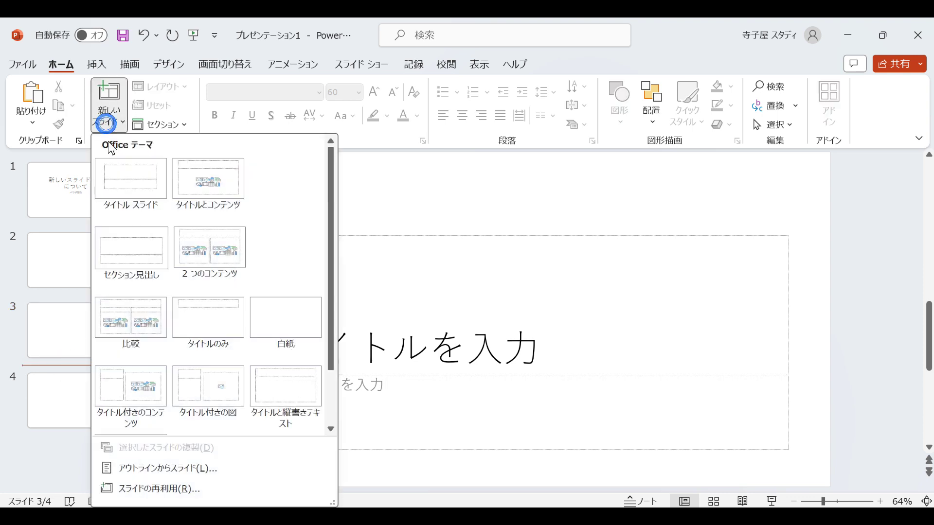
left_click(121, 331)
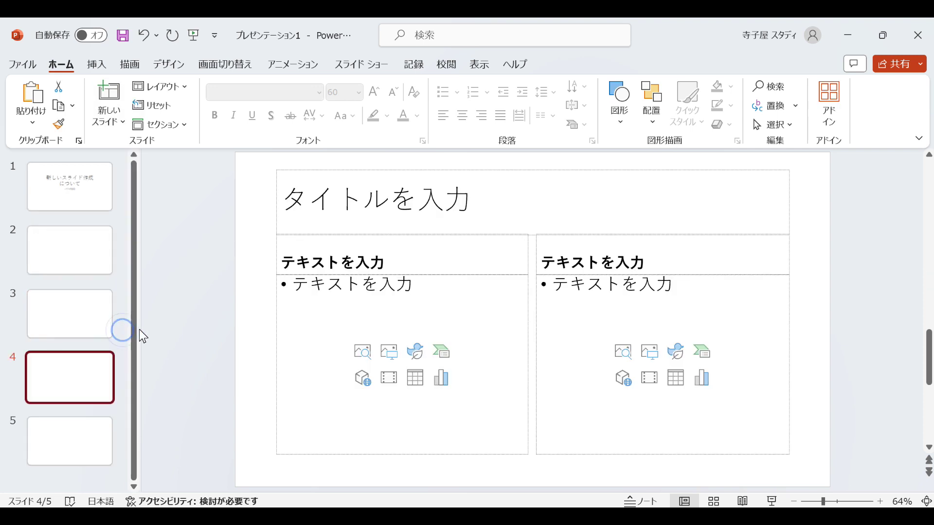
left_click(390, 268)
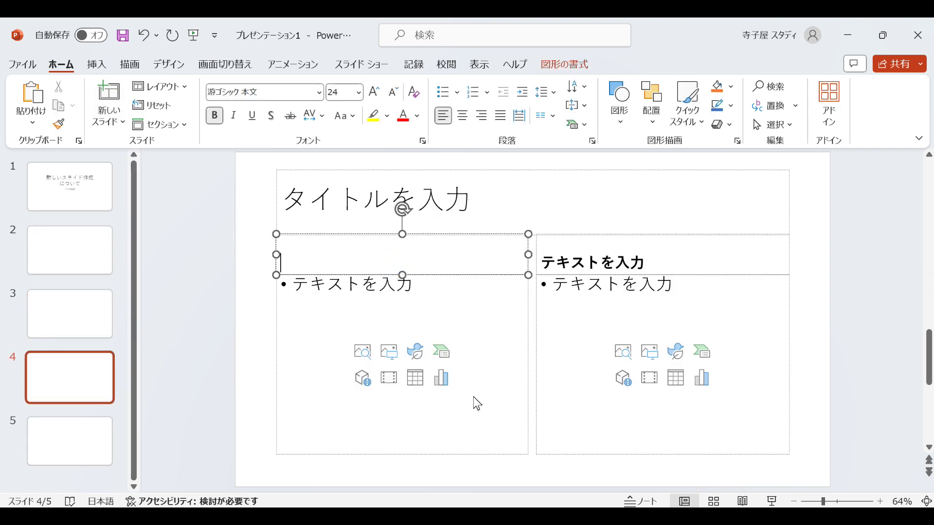
left_click(368, 257)
left_click(598, 265)
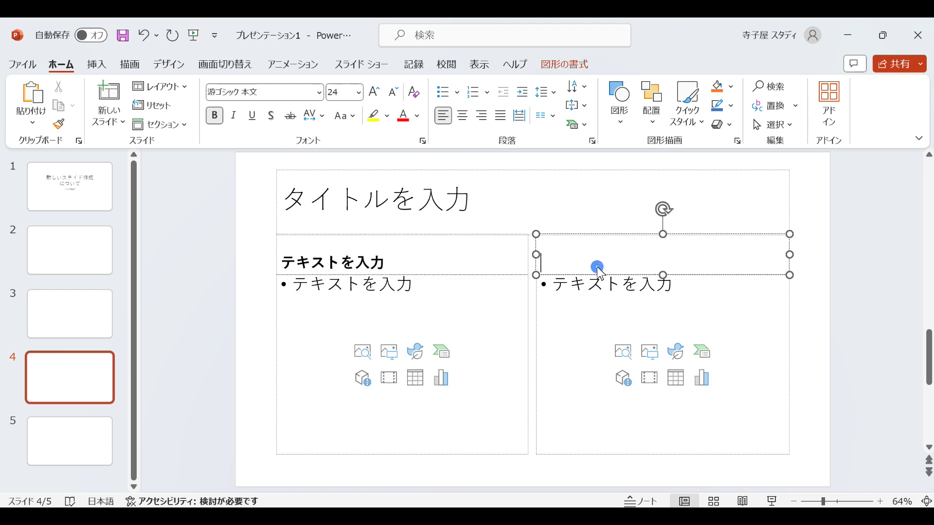
left_click(383, 253)
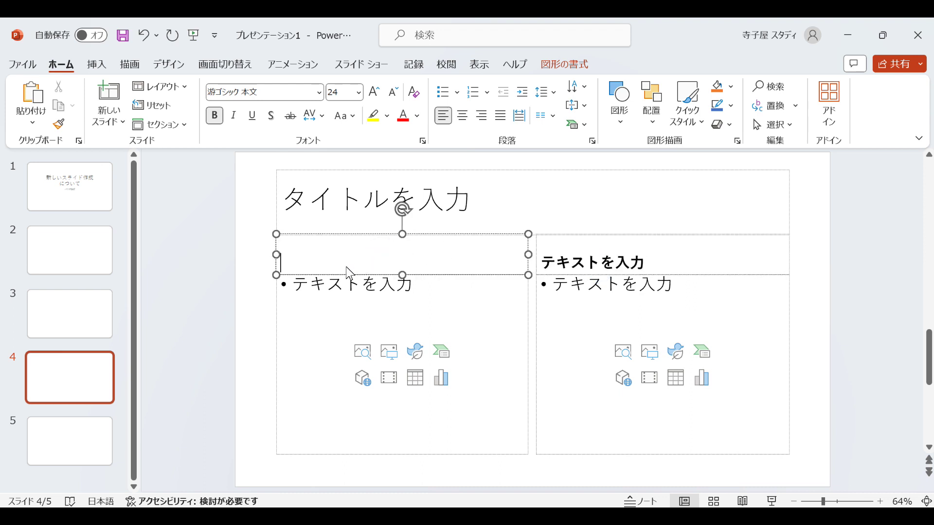
left_click(569, 266)
- Add a Vertical Title and Text (縦書きタイトルと縦書きテキスト) slide
left_click(115, 122)
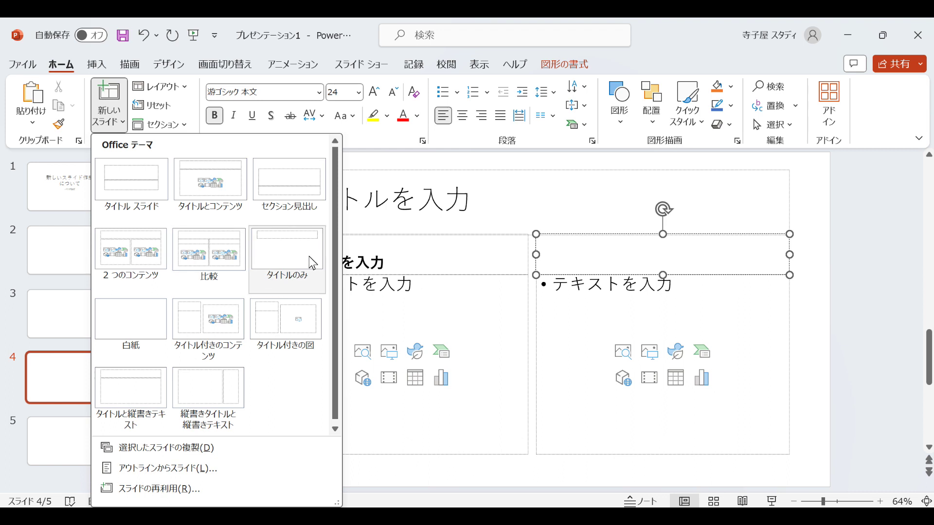
left_click(212, 389)
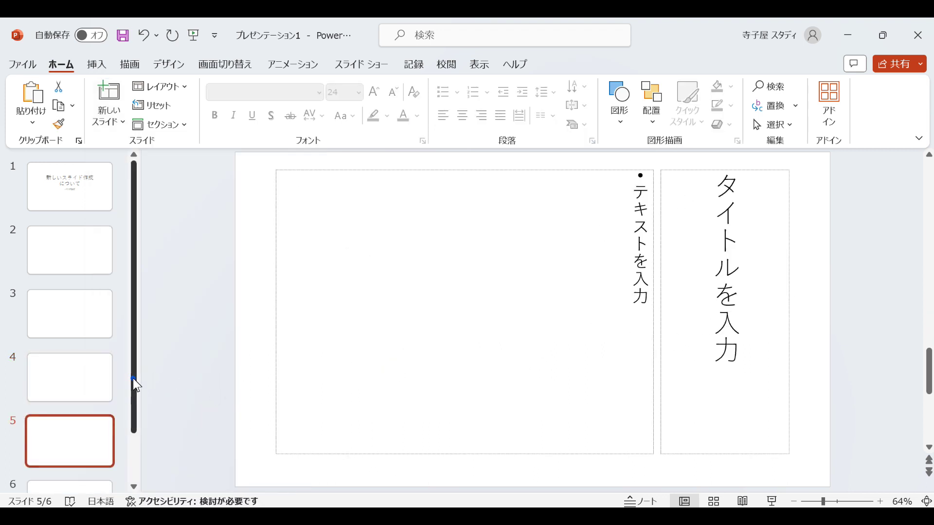
scroll(115, 464, "down", 2)
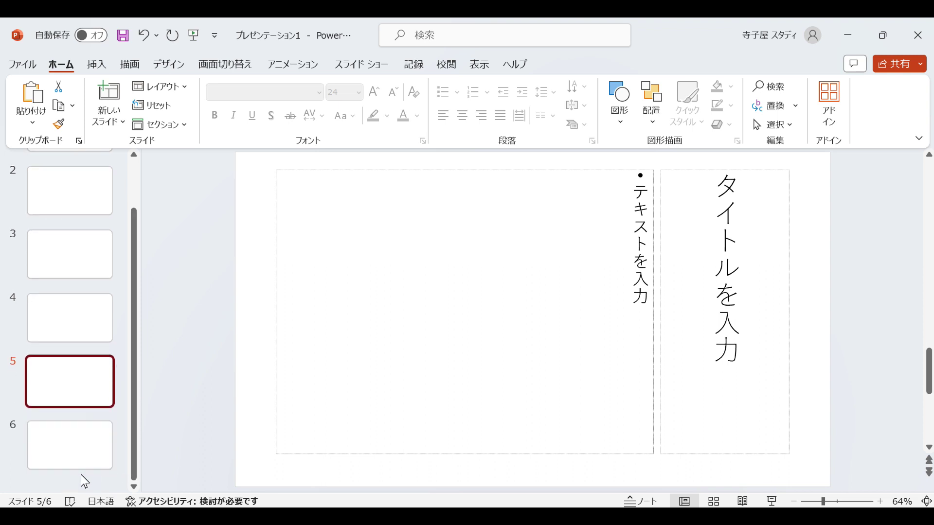
left_click(80, 475)
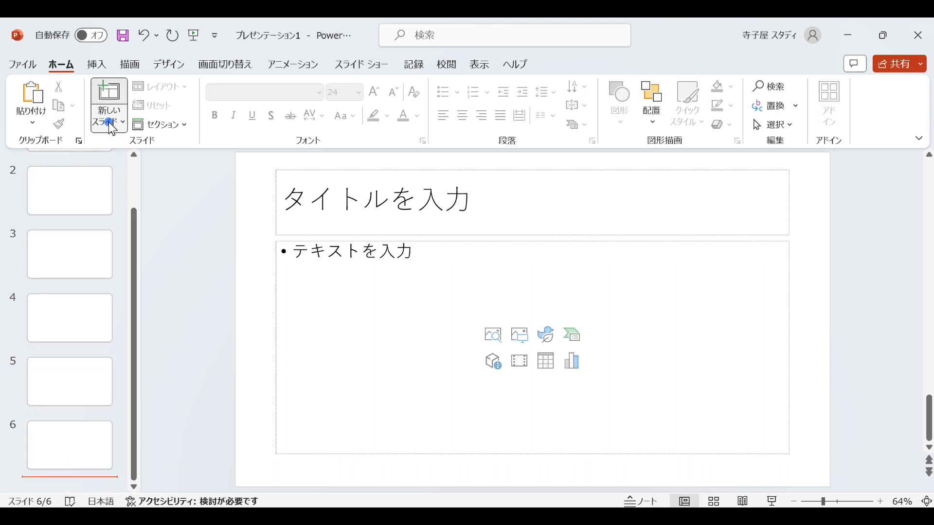
- Open Reuse Slides and load the 英文法 文型 presentation via Browse
left_click(109, 121)
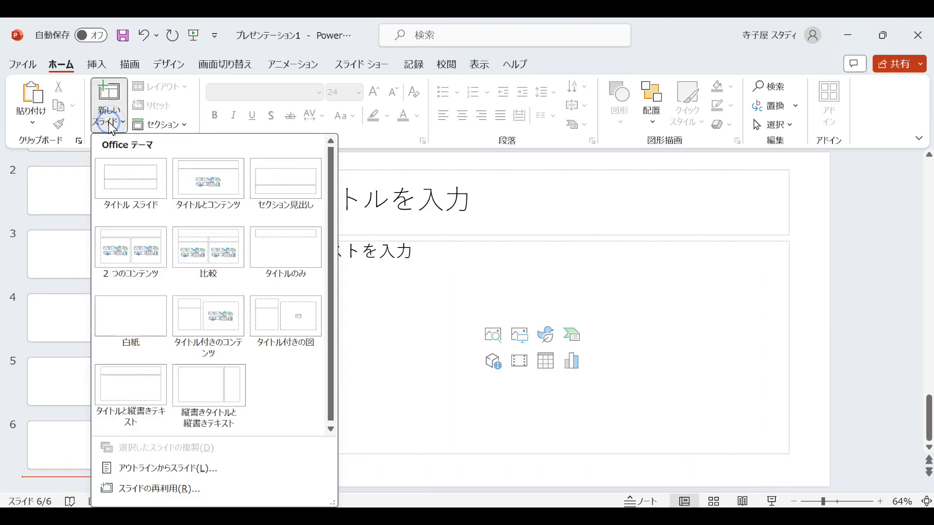
left_click(145, 490)
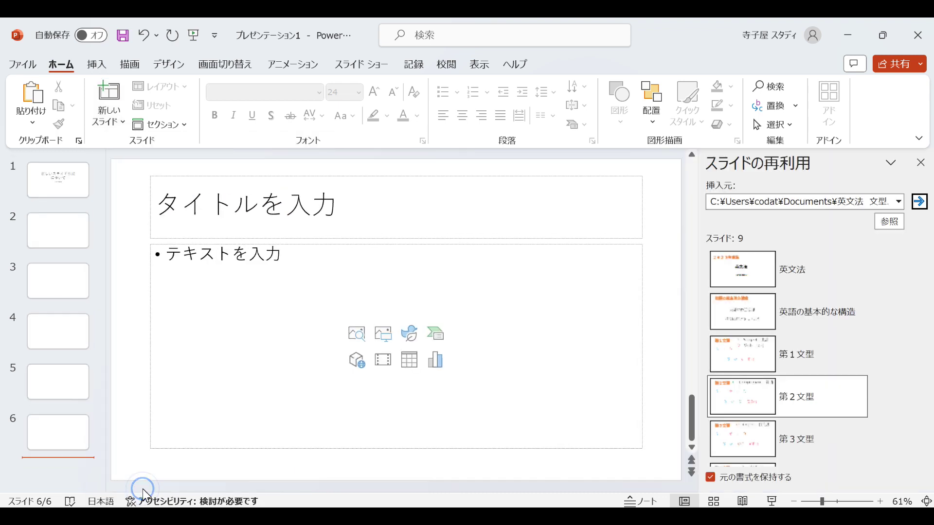
left_click(890, 224)
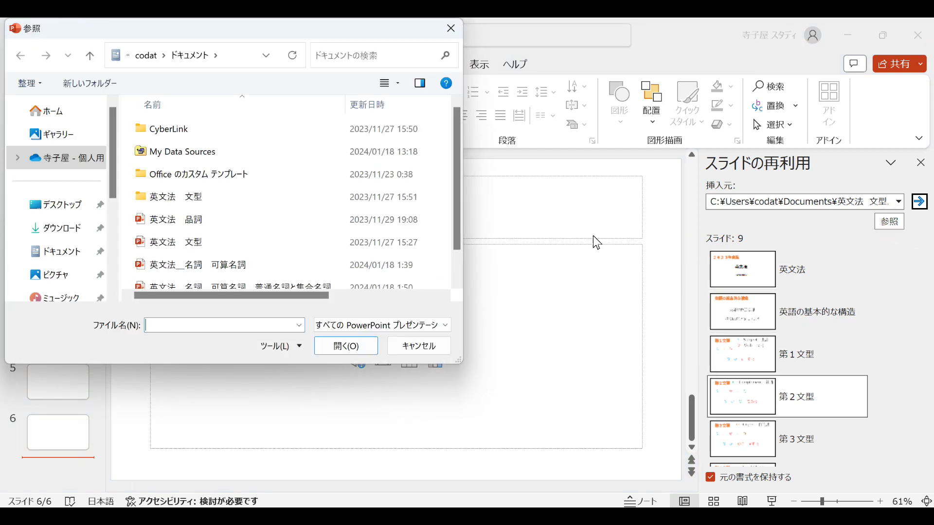
left_click(173, 249)
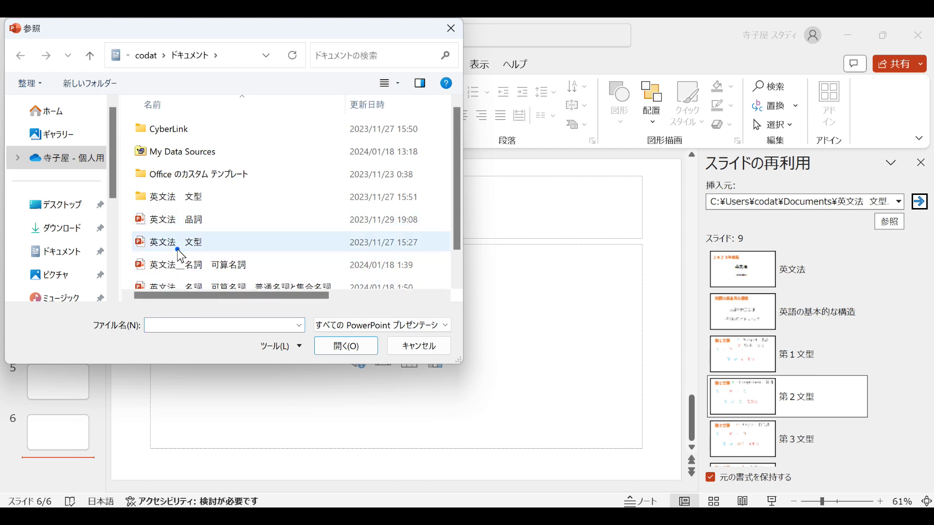
double_click(176, 249)
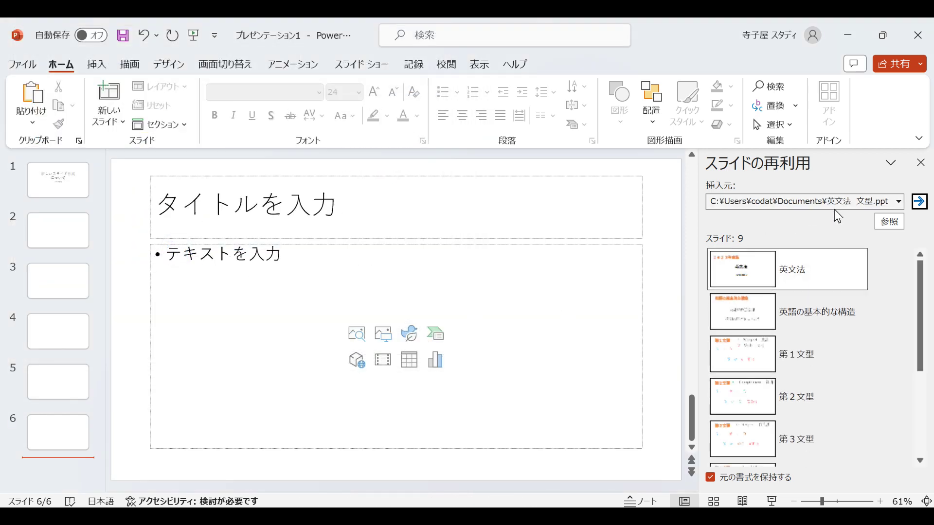
- Insert the 英語の基本的な構造 slide from 英文法 文型 as slide 7
left_click(799, 321)
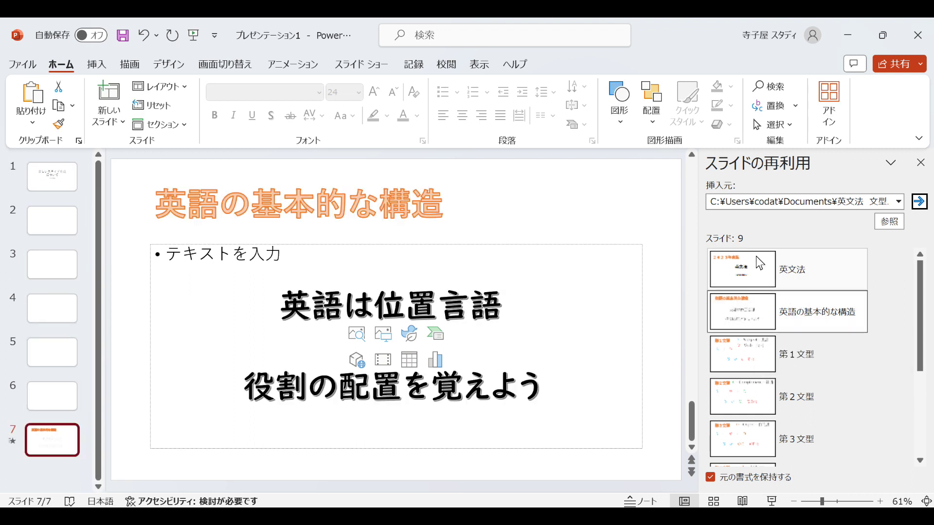
left_click(53, 445)
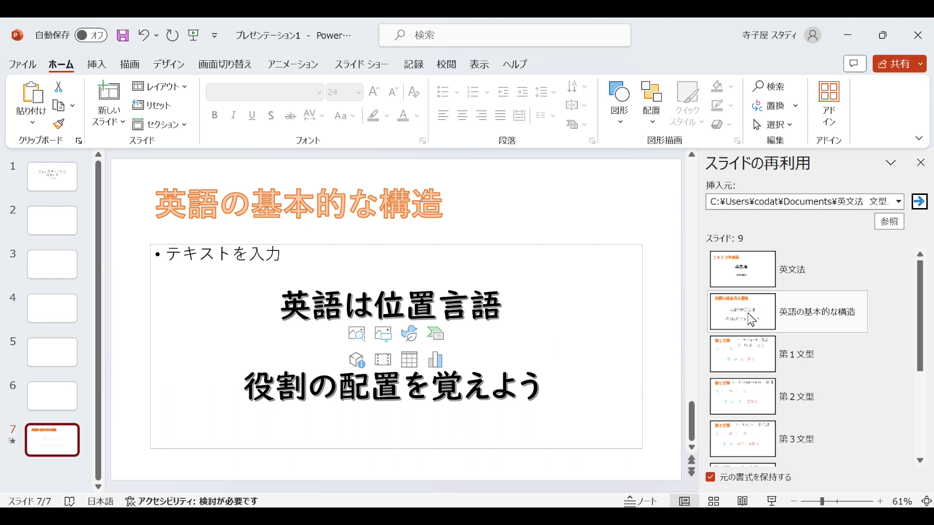
left_click(50, 440)
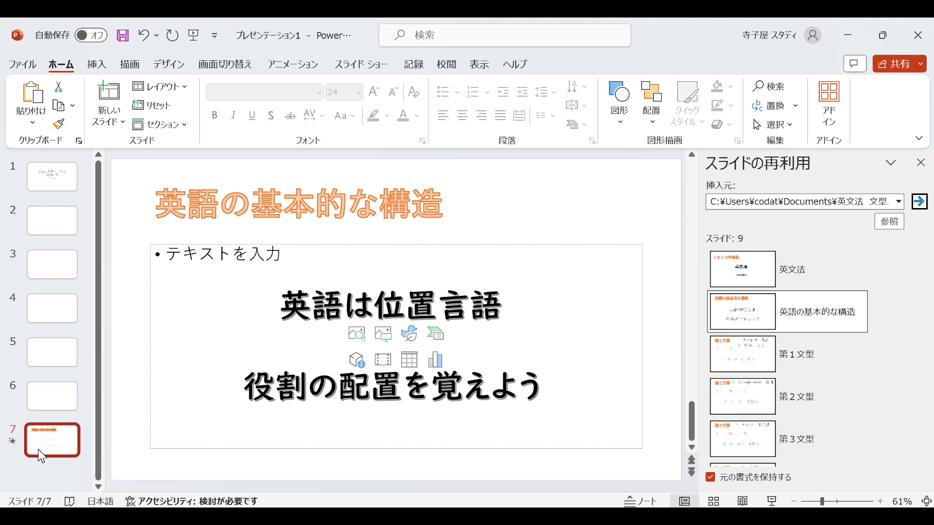
left_click(42, 461)
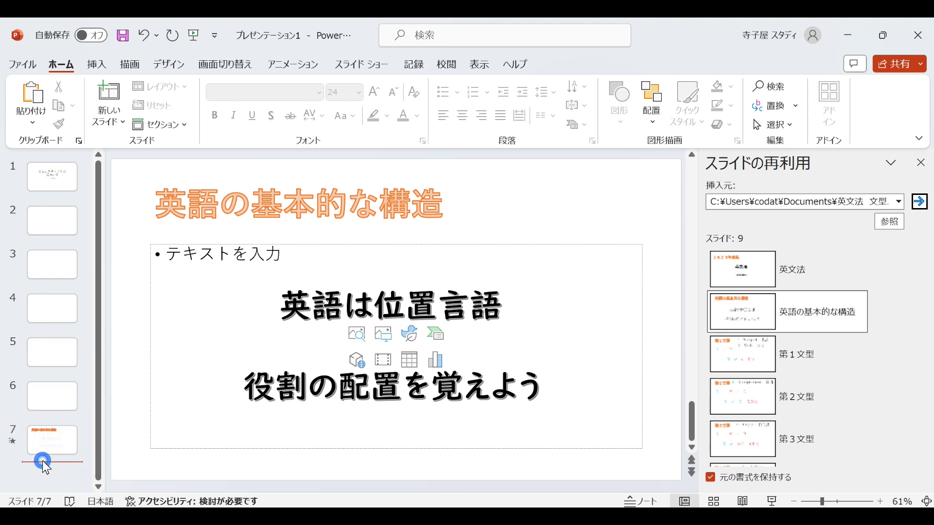
left_click(103, 127)
- Add a Two Content slide, then insert slides from the Word outline あいうえお
left_click(100, 264)
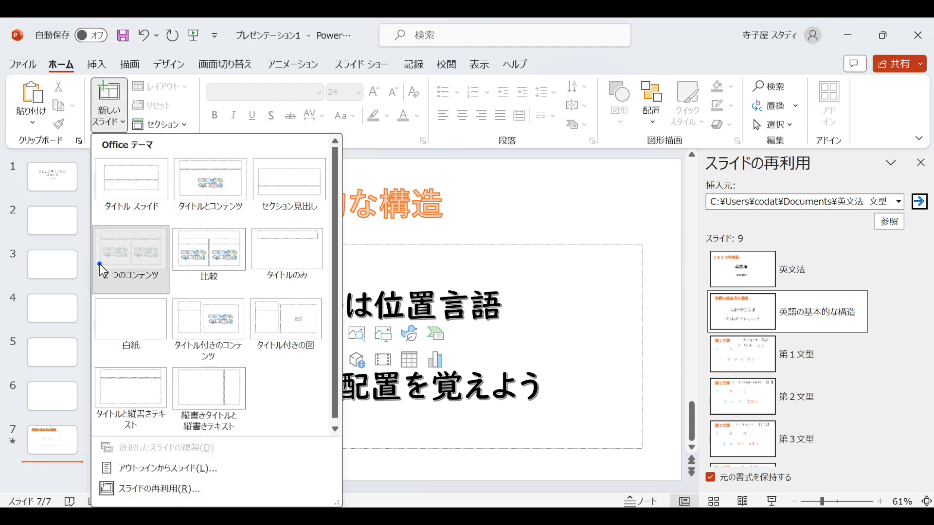
left_click(104, 121)
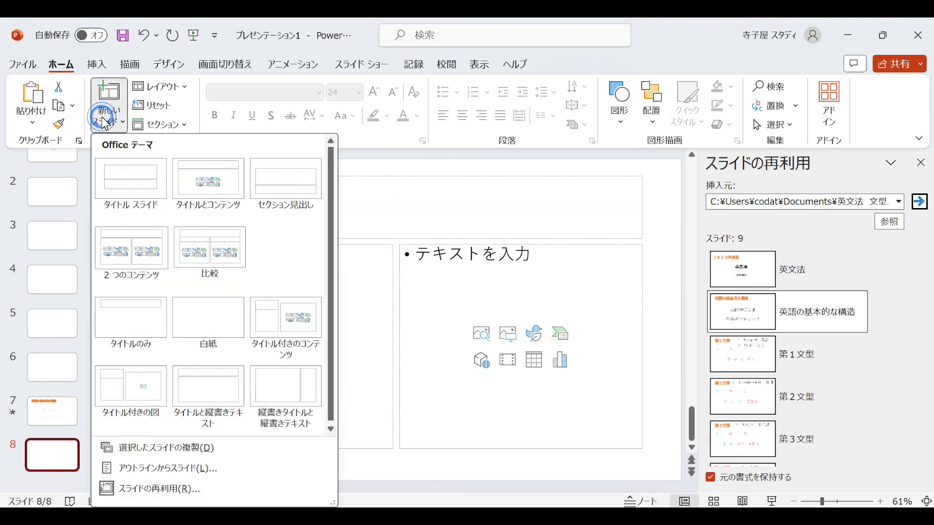
left_click(154, 469)
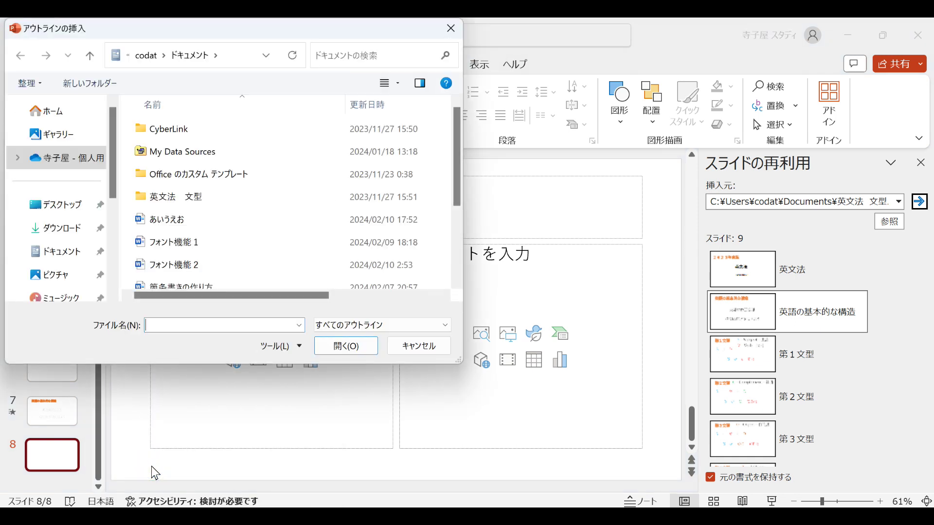
mouse_move(166, 219)
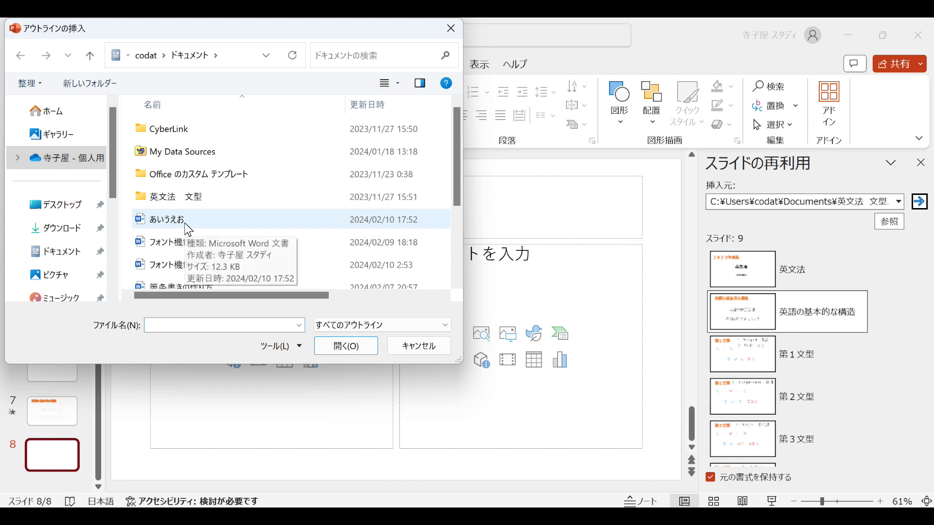
left_click(185, 224)
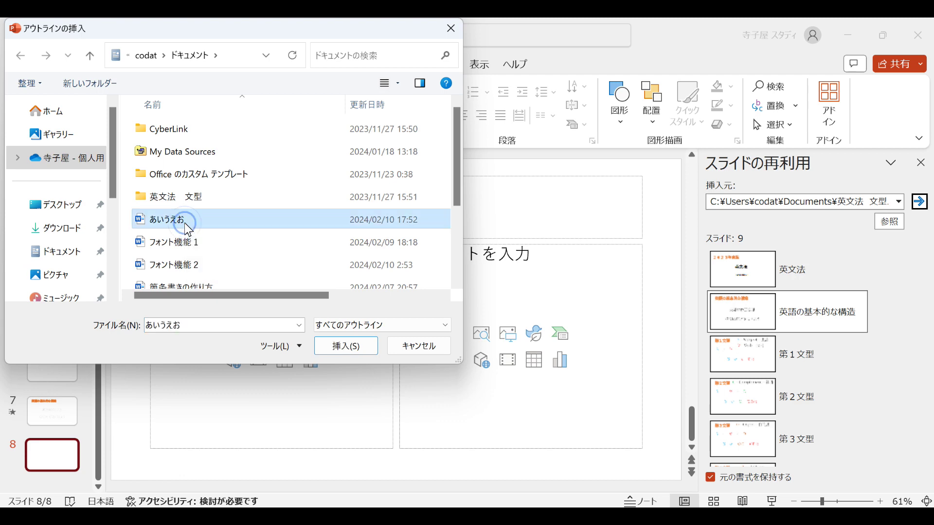
left_click(346, 346)
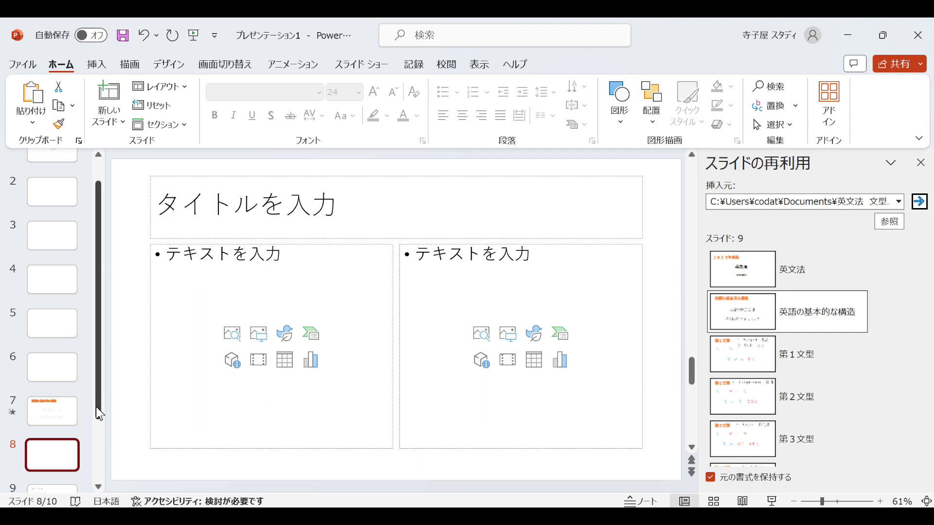
- Check imported slides 9 (あいうえお) and 10 (たちつてと), ending on slide 9
scroll(97, 422, "down", 3)
left_click(53, 425)
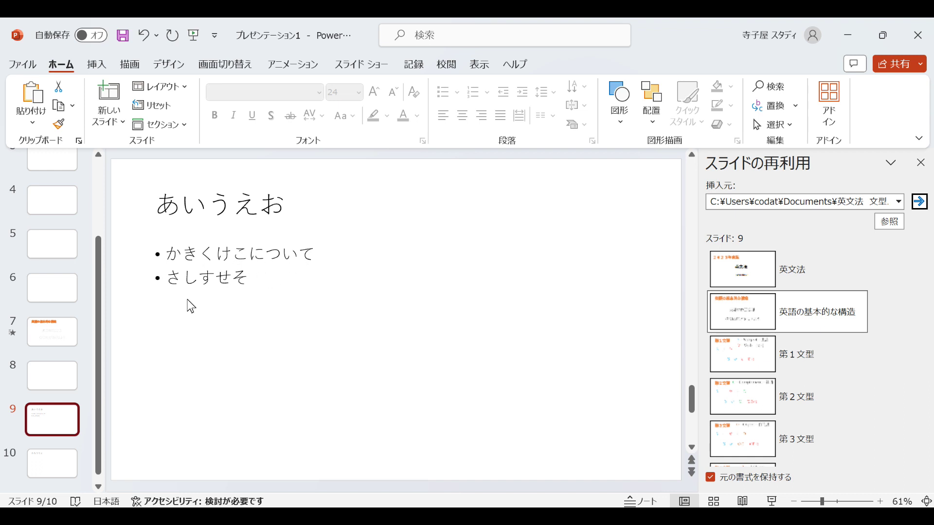
left_click(54, 459)
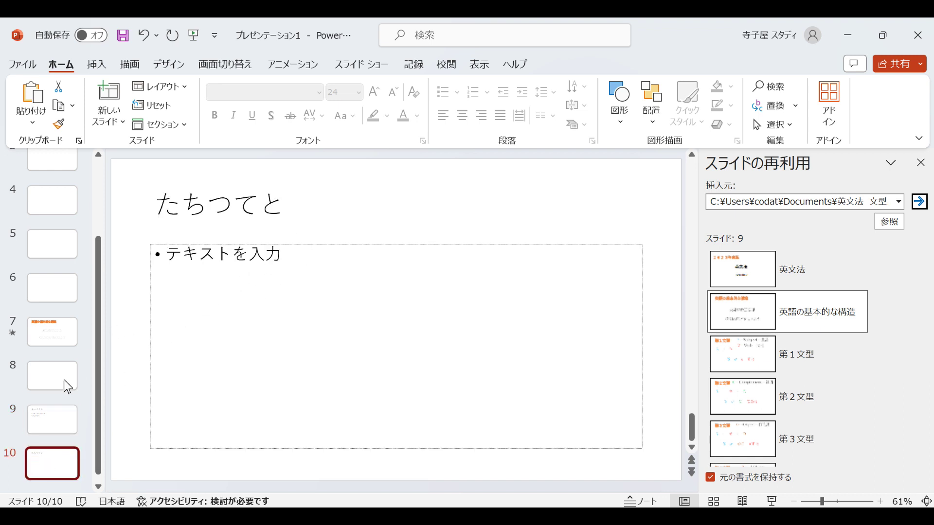
left_click(39, 430)
left_click(39, 471)
left_click(45, 419)
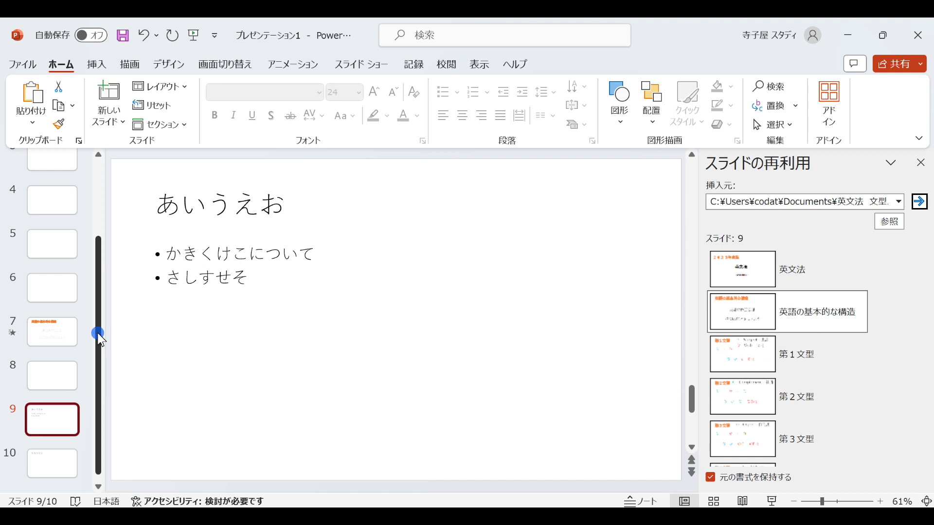
left_click_drag(98, 336, 109, 221)
scroll(74, 361, "down", 3)
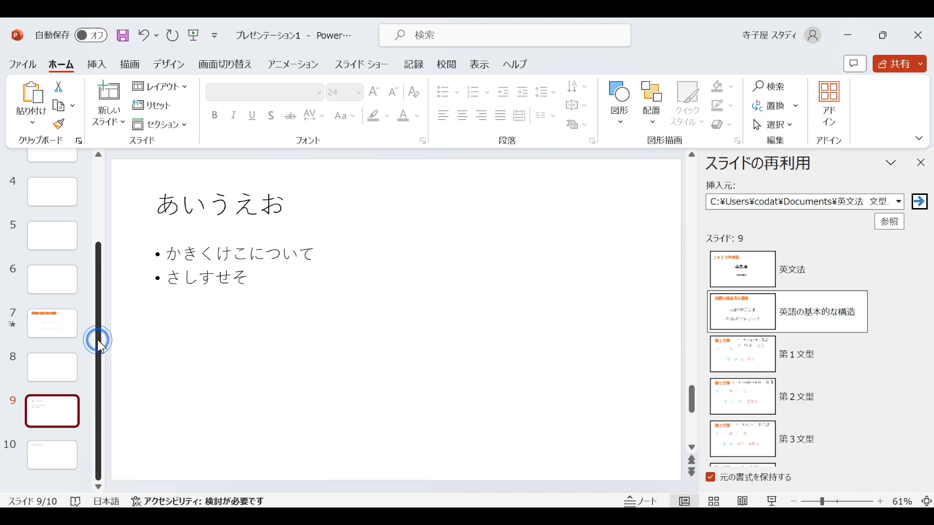
left_click_drag(100, 347, 92, 184)
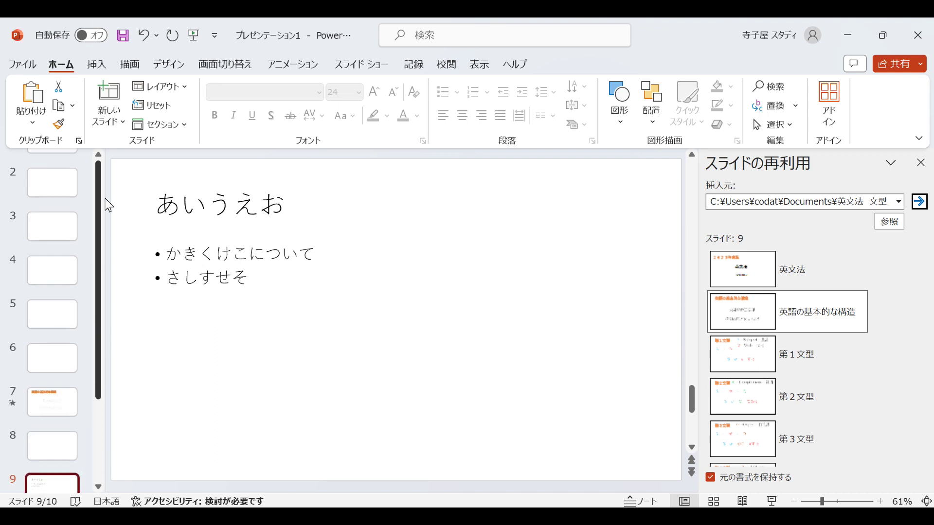
left_click(107, 120)
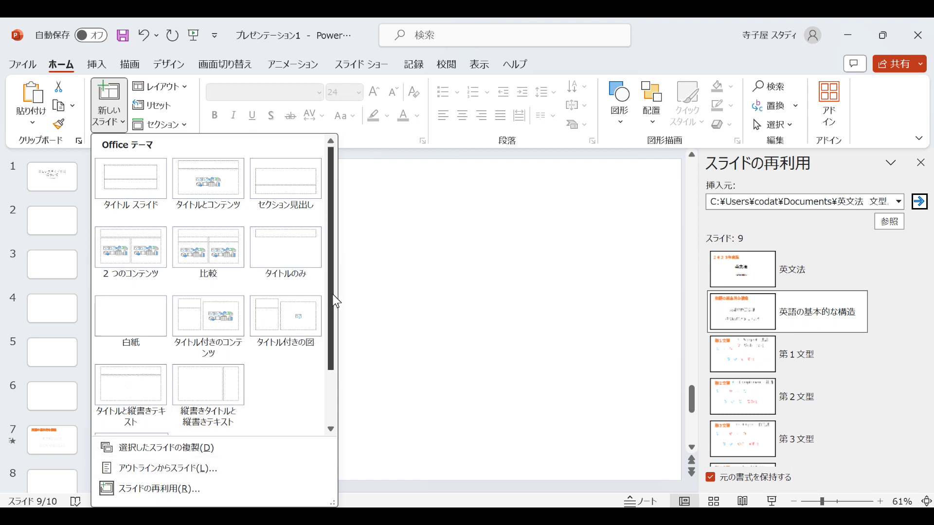
scroll(311, 389, "down", 1)
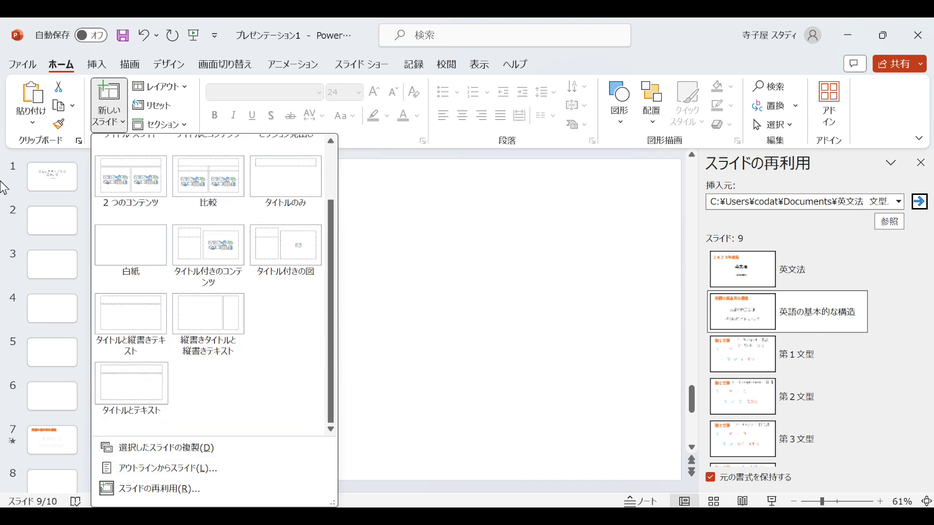
left_click(46, 178)
left_click(47, 179)
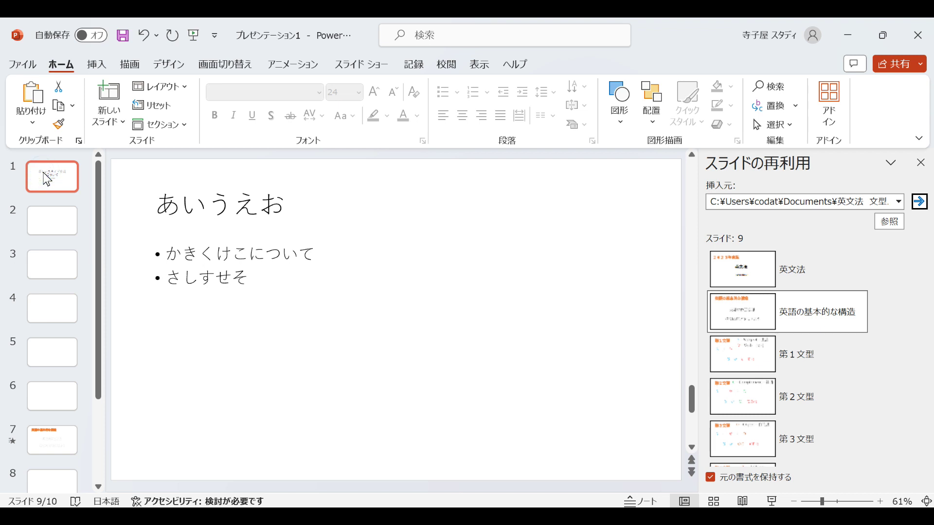